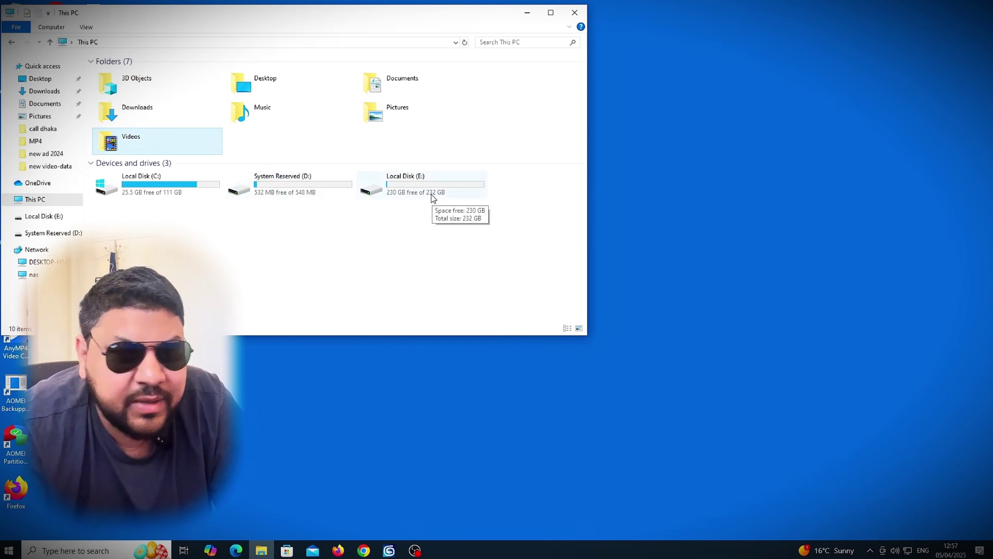
# Open the 10 sec.march-2011 folder inside 3d practice on Local Disk (E:).
pyautogui.moveTo(221, 18); pyautogui.dragTo(268, 17)
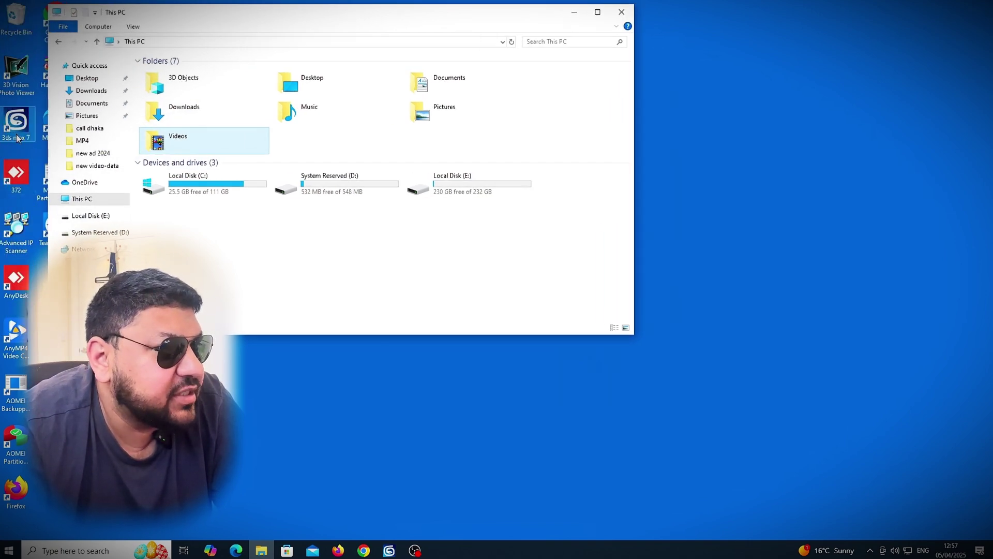
pyautogui.doubleClick(456, 190)
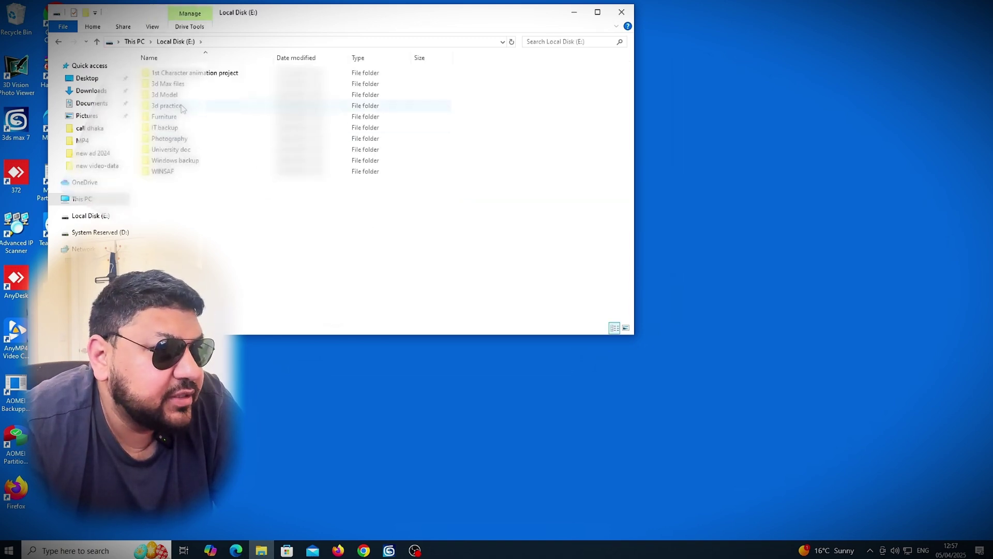
pyautogui.doubleClick(181, 105)
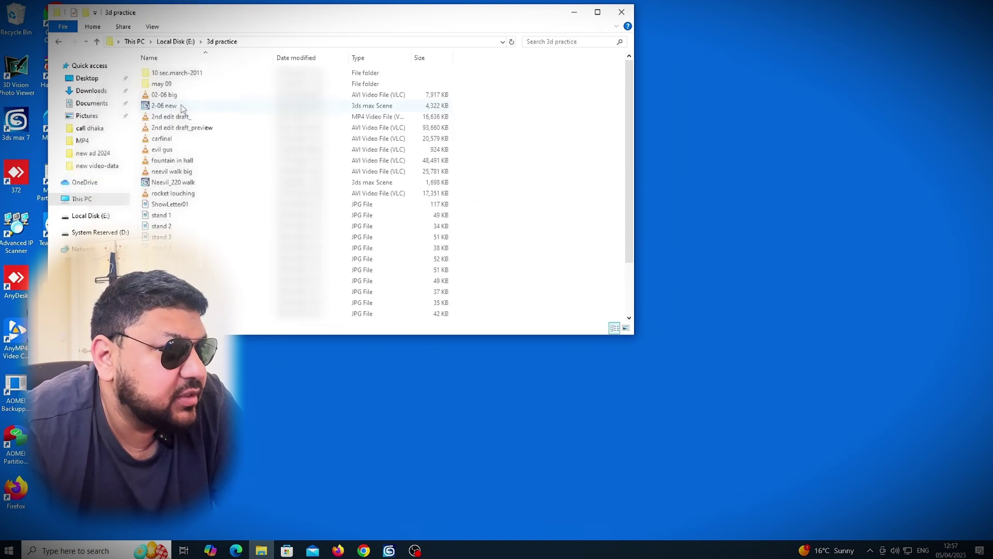
pyautogui.doubleClick(195, 75)
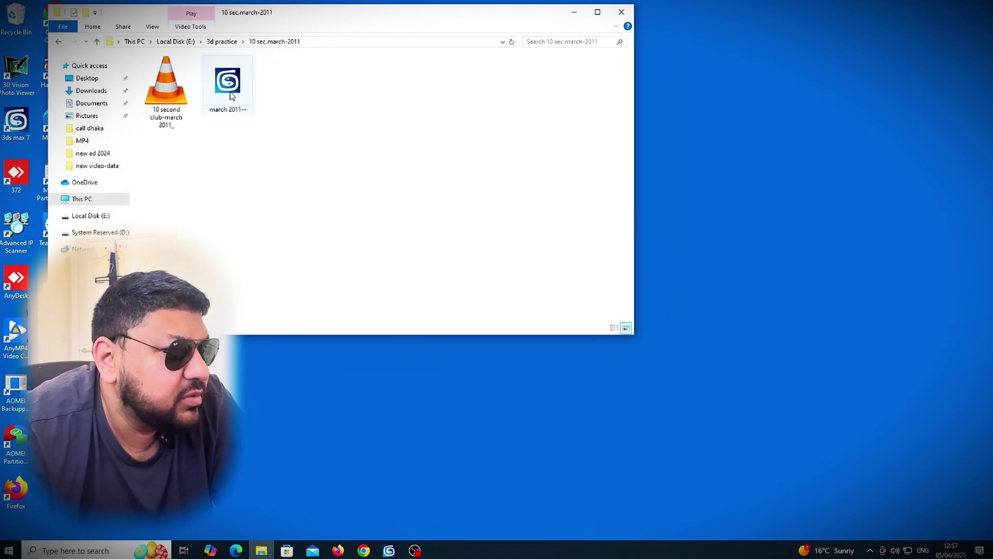
# Close the 3ds max session holding CPU.MAX and dismiss its error report without sending it.
pyautogui.click(387, 551)
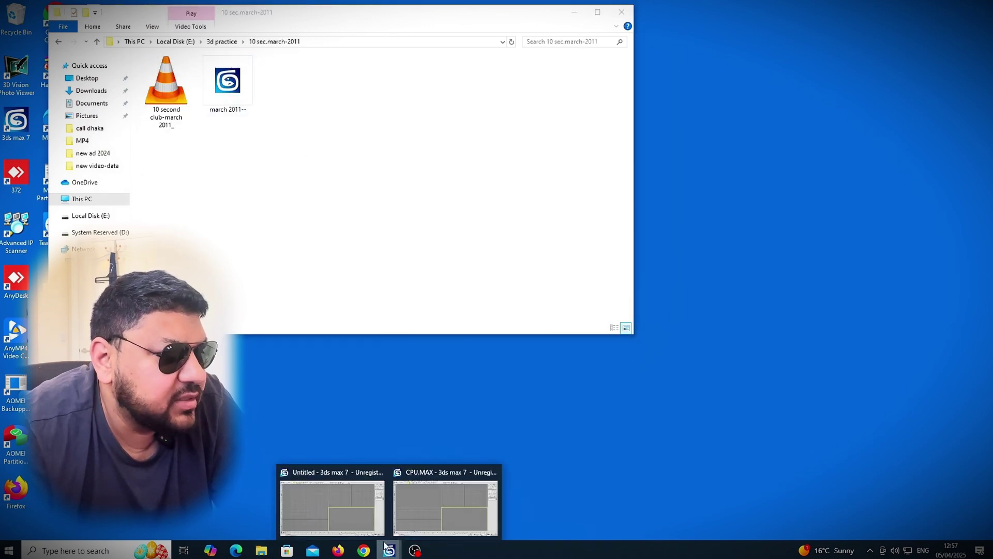
pyautogui.moveTo(414, 490)
pyautogui.click(494, 472)
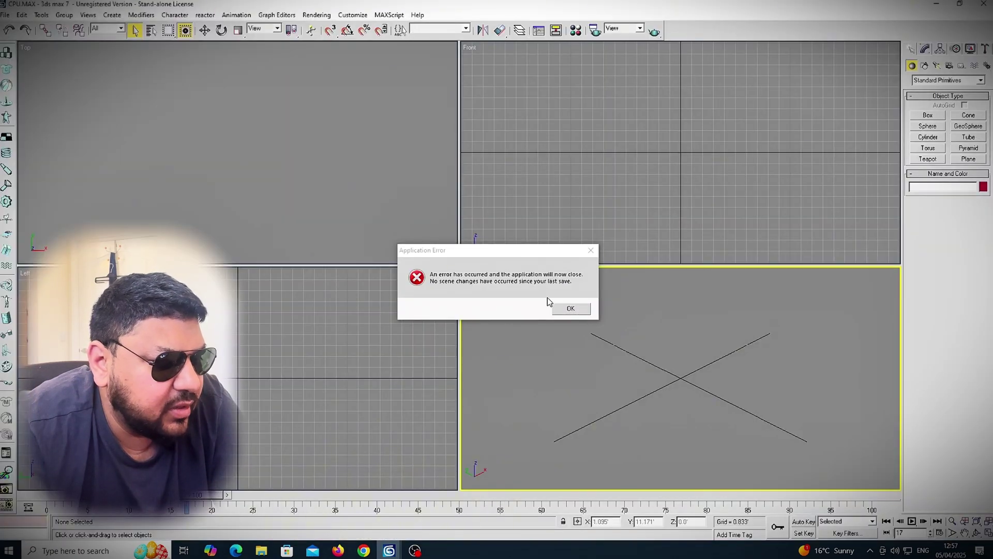
pyautogui.click(571, 308)
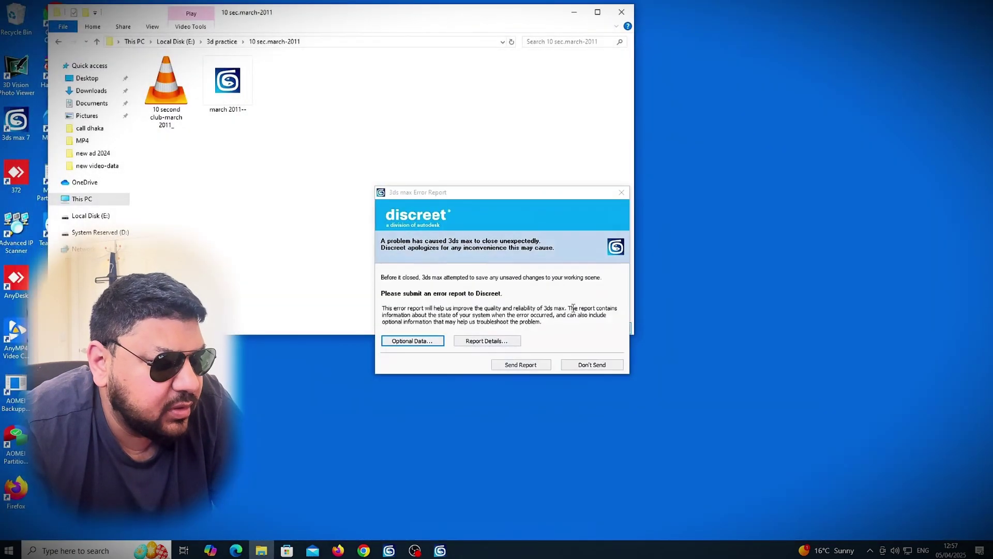
pyautogui.click(592, 365)
# Try to launch the march 2011-- scene from its folder, dismiss the startup messages, and maximize the 3ds max window.
pyautogui.doubleClick(241, 93)
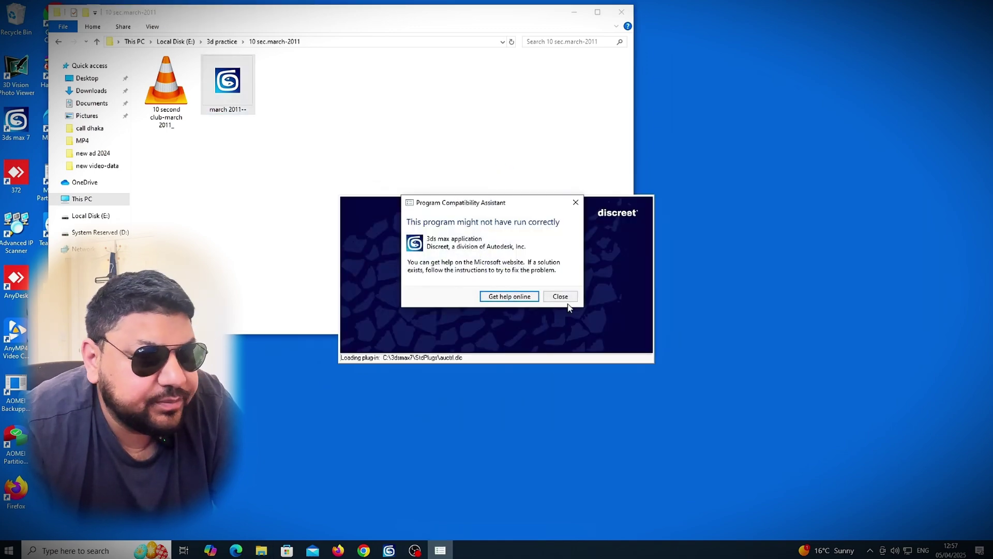
pyautogui.click(560, 295)
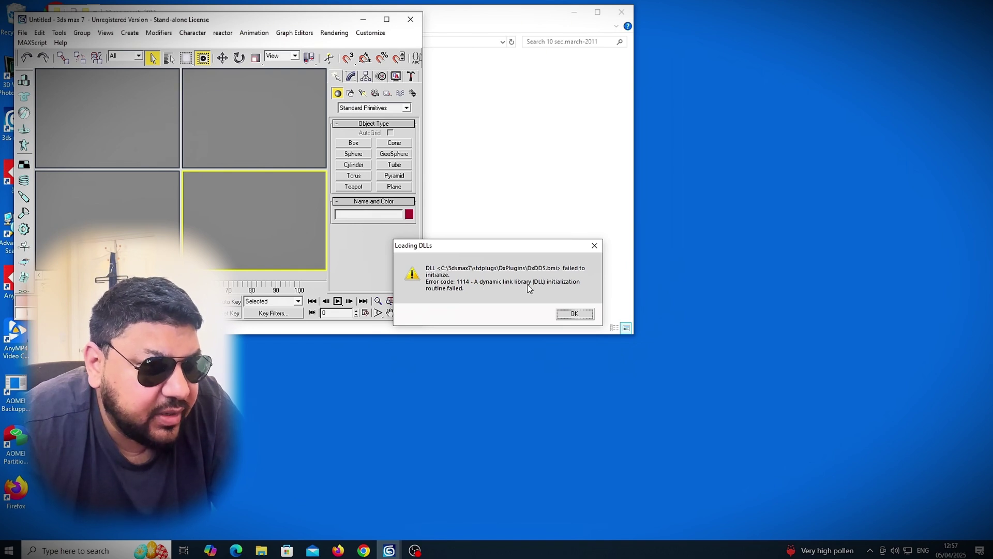
pyautogui.click(573, 313)
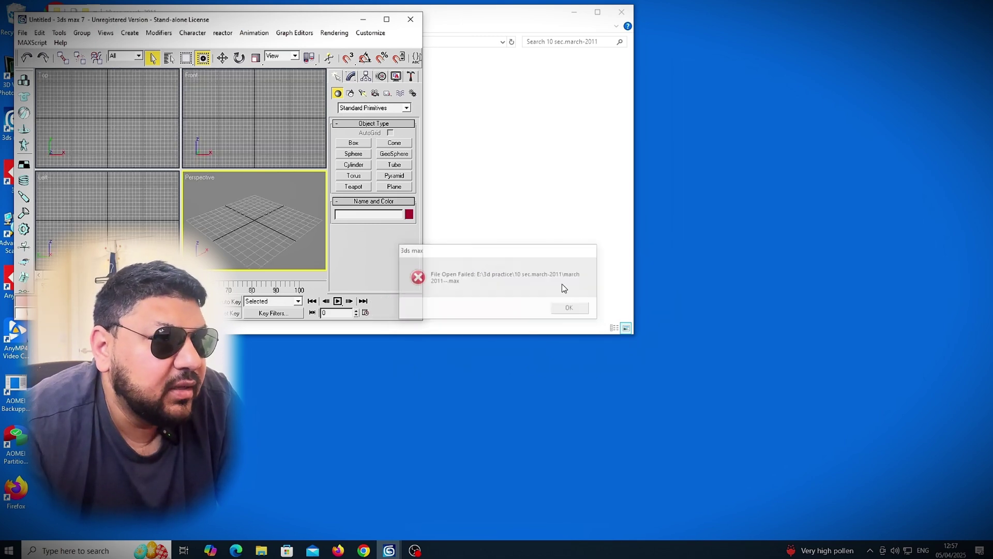
pyautogui.click(579, 309)
pyautogui.click(386, 19)
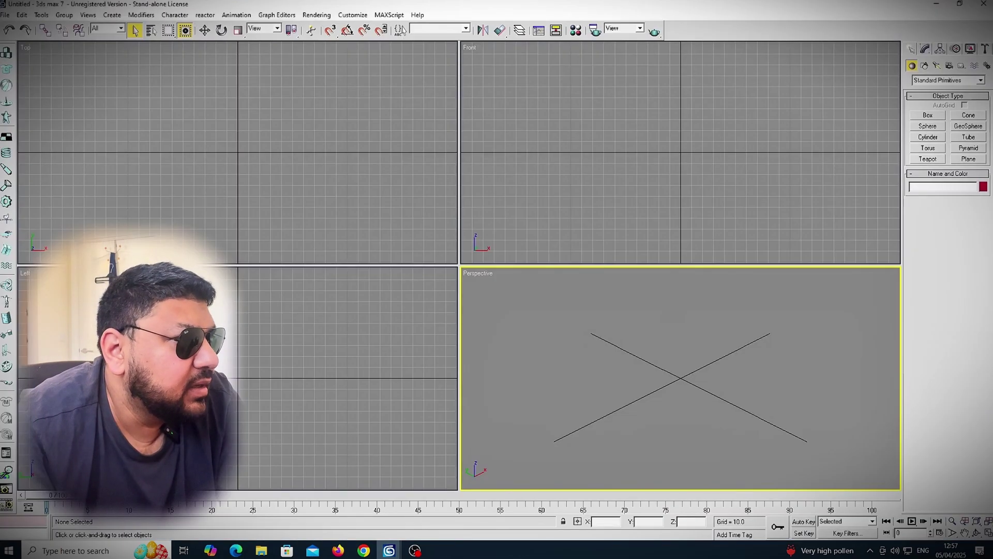
# Try to open the march 2011-- scene from E:\3d practice\10 sec.march-2011 within 3ds max.
pyautogui.click(5, 15)
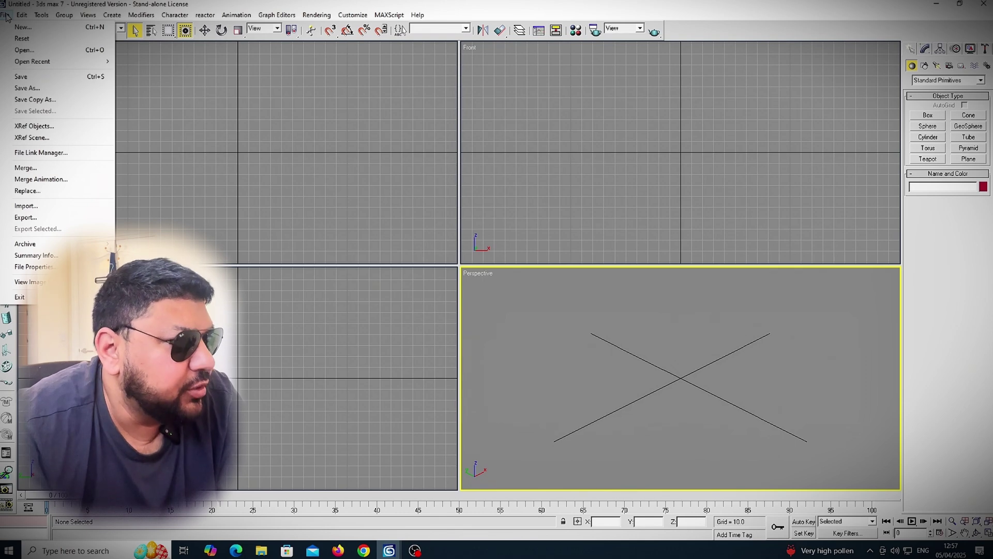
pyautogui.click(25, 50)
pyautogui.click(107, 52)
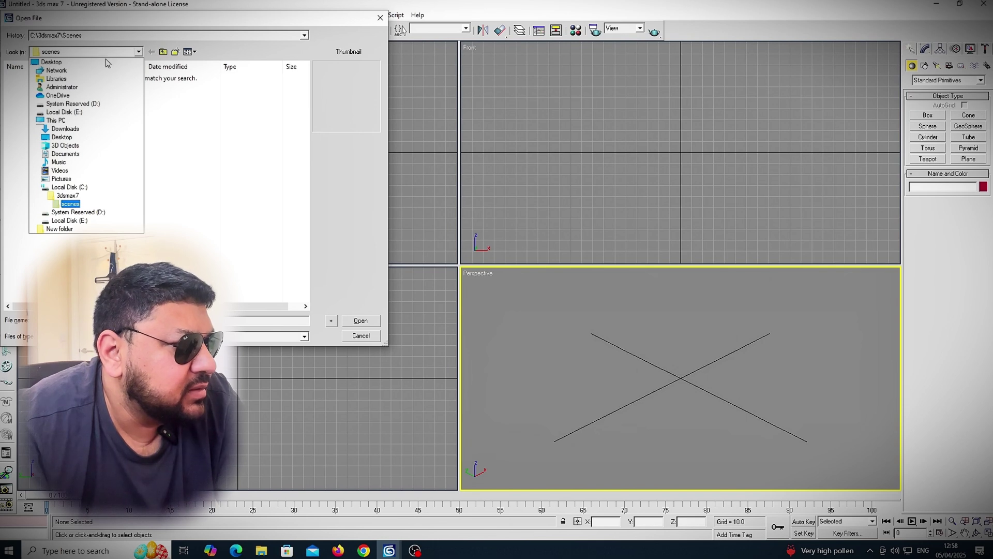
pyautogui.click(93, 220)
pyautogui.doubleClick(51, 107)
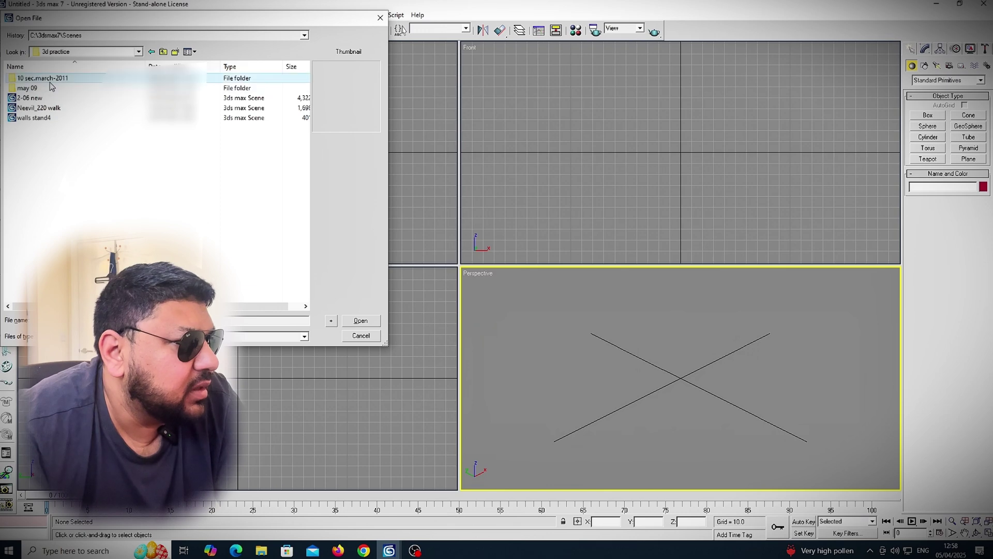
pyautogui.doubleClick(50, 79)
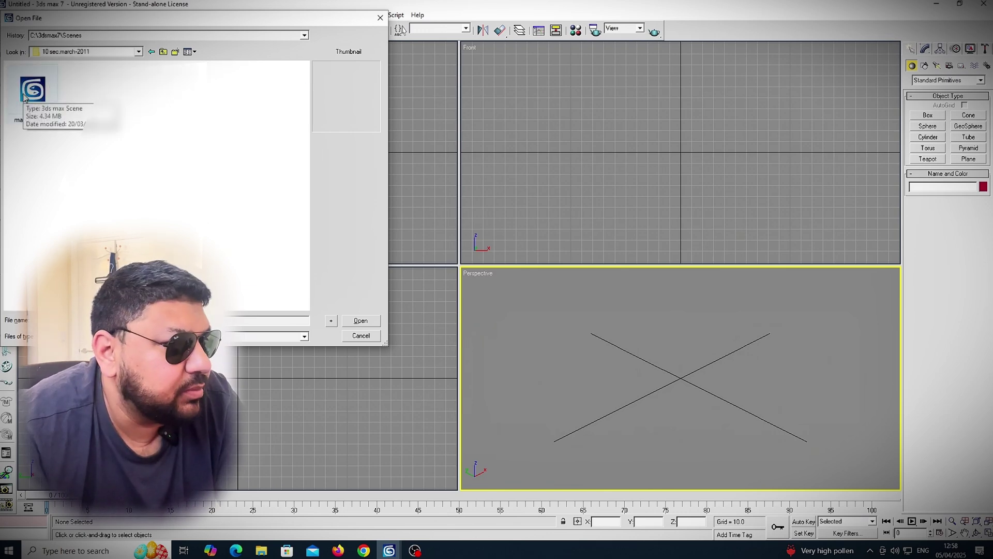
pyautogui.doubleClick(31, 89)
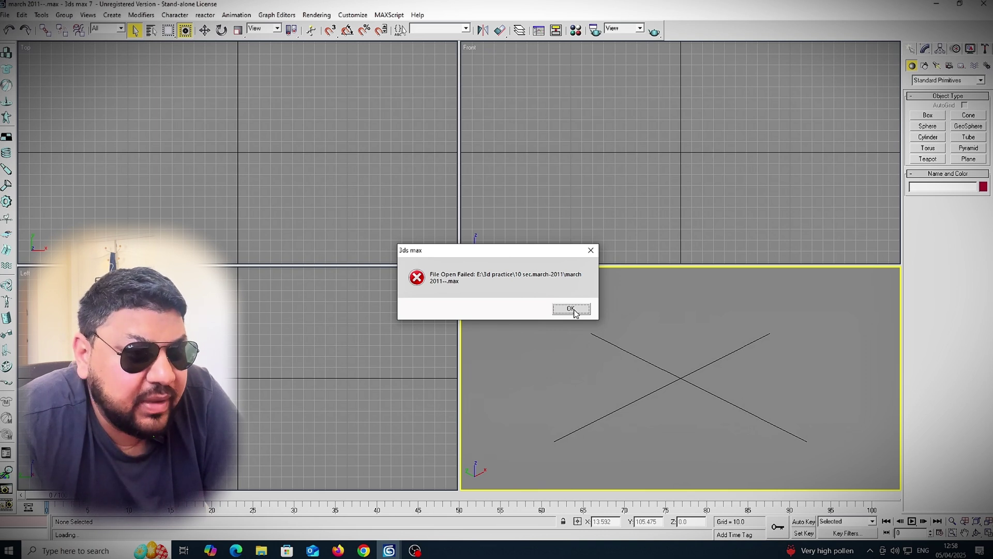
pyautogui.click(571, 309)
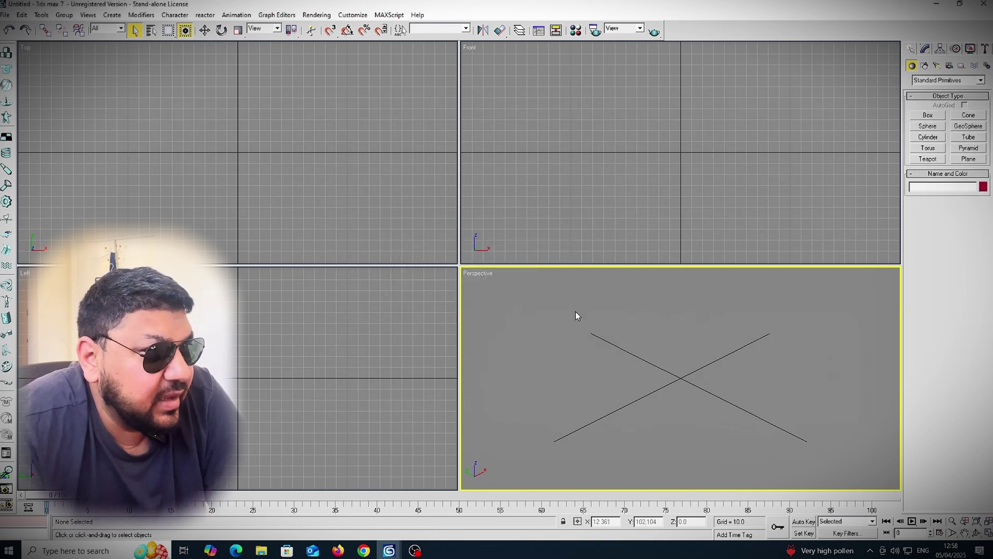
# Open the car scene from the 3d Max files folder on drive E and scrub its animation to frame 49.
pyautogui.click(6, 16)
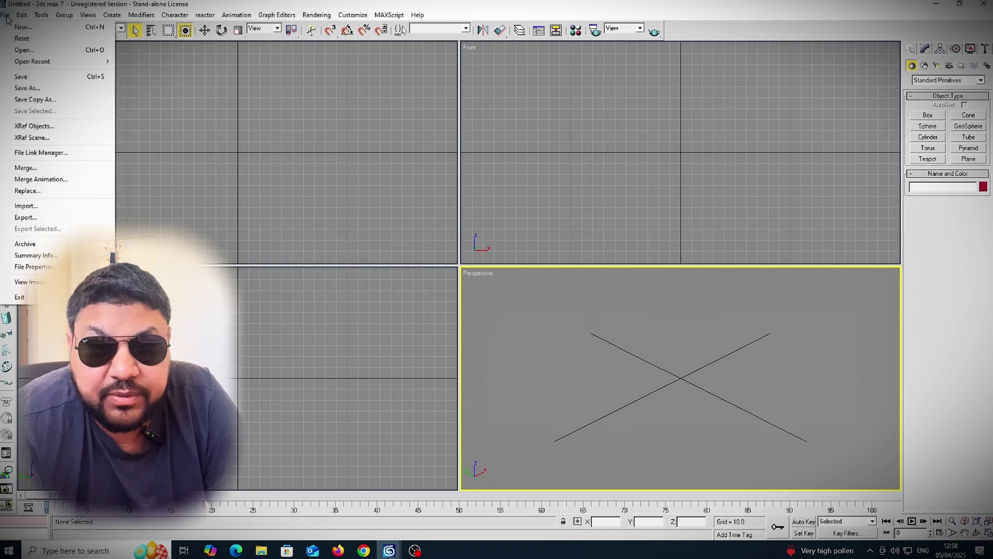
pyautogui.click(21, 49)
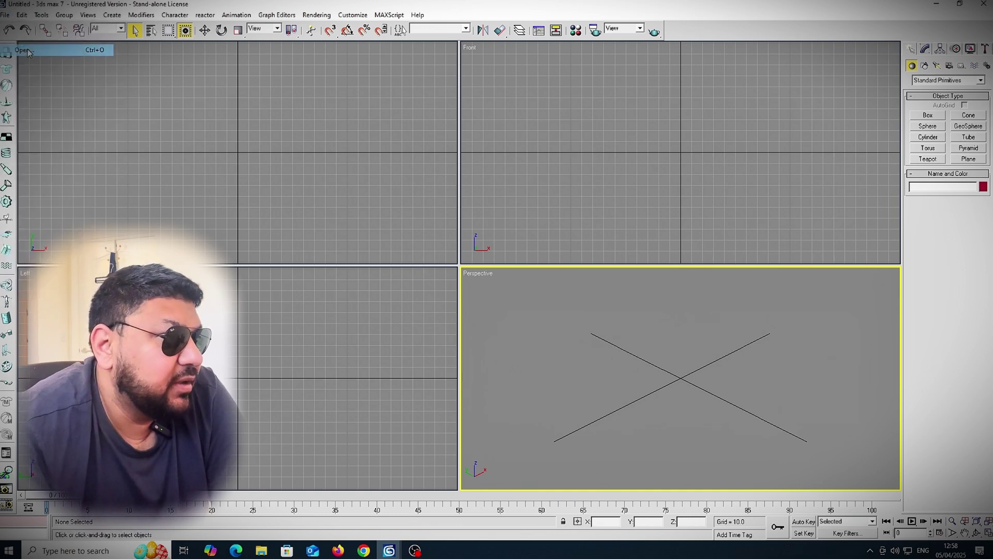
pyautogui.click(137, 51)
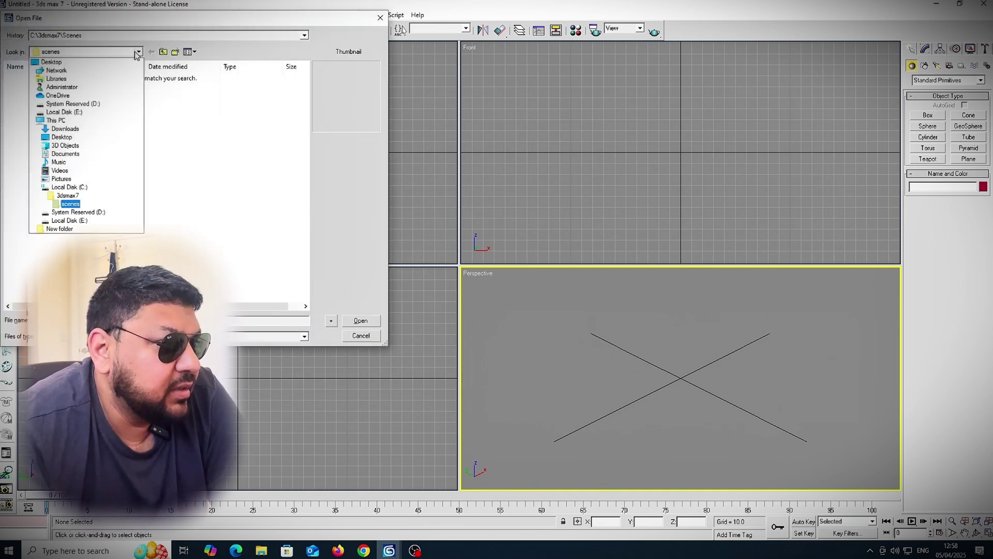
pyautogui.click(69, 220)
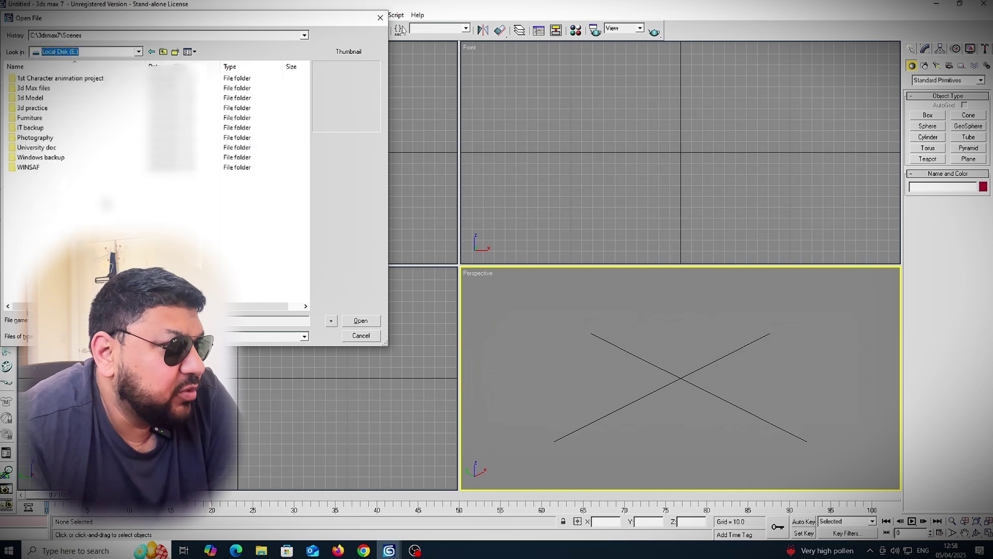
pyautogui.doubleClick(34, 88)
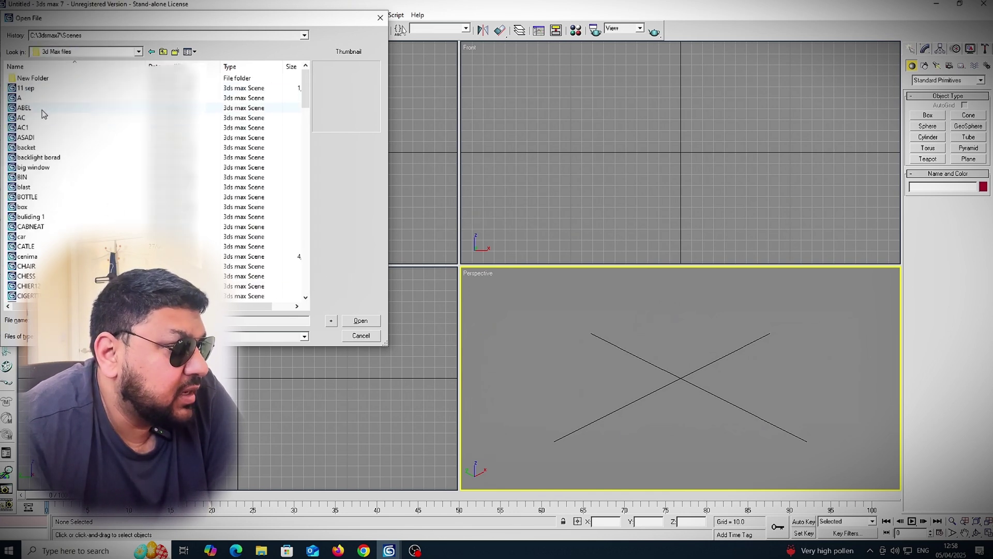
pyautogui.click(41, 238)
pyautogui.doubleClick(42, 239)
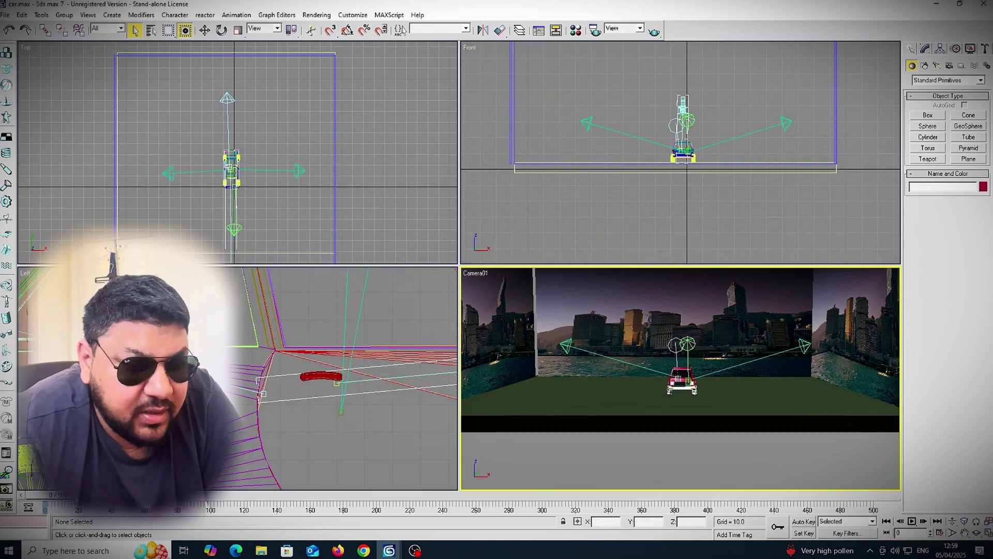
pyautogui.moveTo(58, 495); pyautogui.dragTo(126, 494)
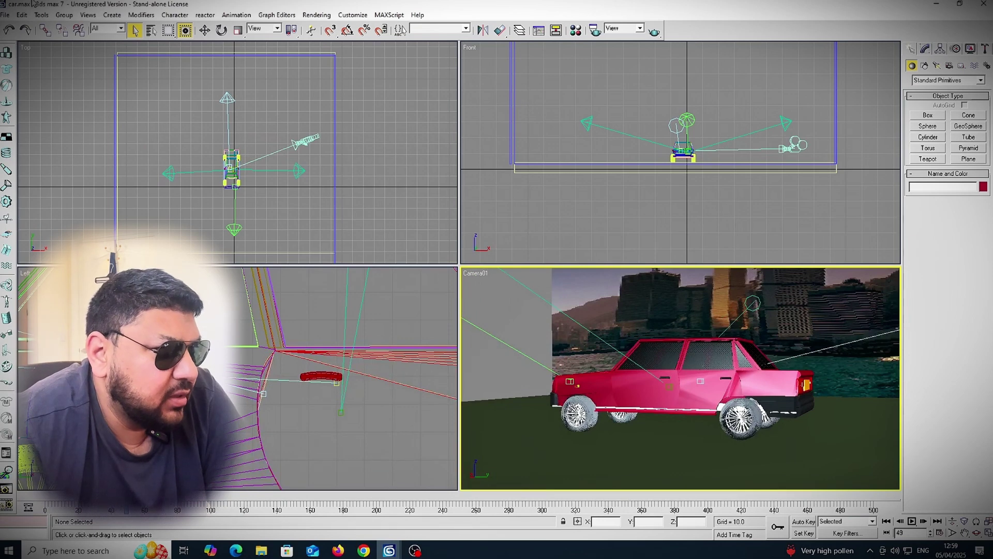
# Open the FAN scene from the 3d Max files folder without saving the car scene, and scrub its animation to frame 436.
pyautogui.click(4, 15)
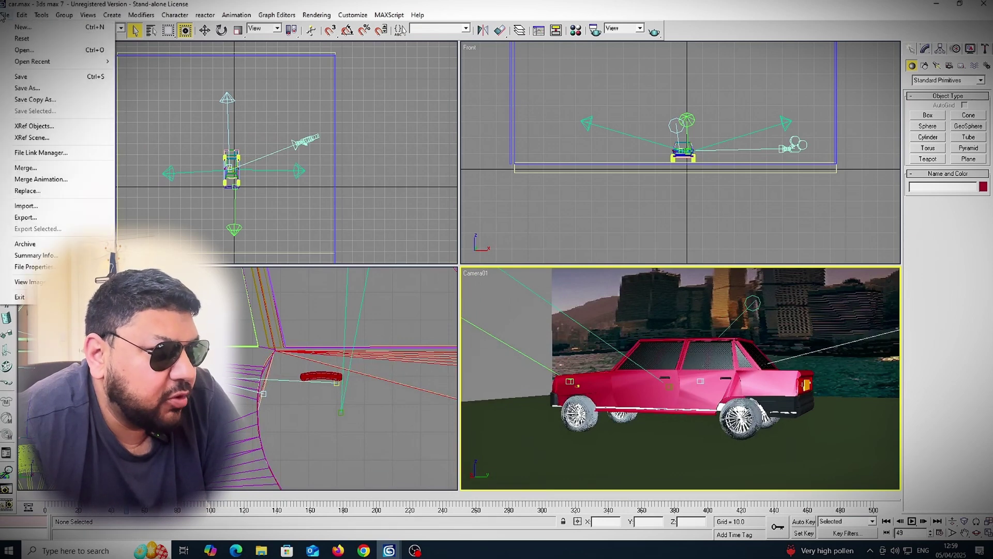
pyautogui.click(32, 51)
pyautogui.click(501, 308)
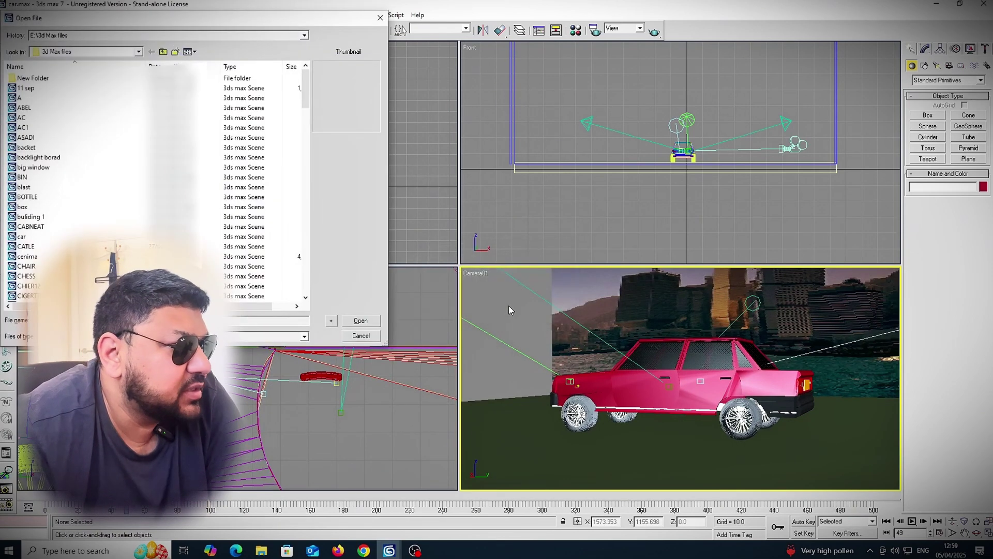
pyautogui.scroll(-10, 77, 251)
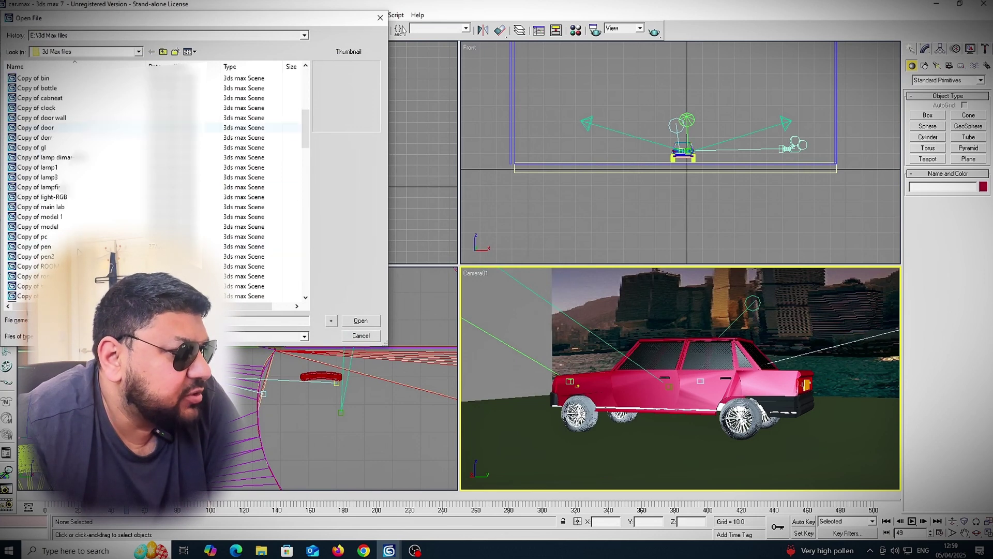
pyautogui.scroll(-2, 78, 233)
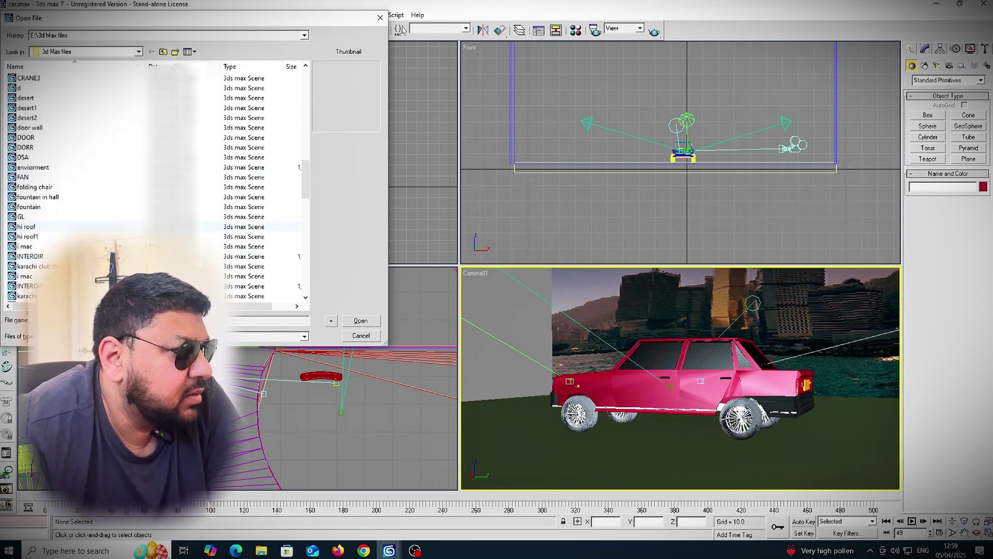
pyautogui.click(51, 176)
pyautogui.doubleClick(51, 176)
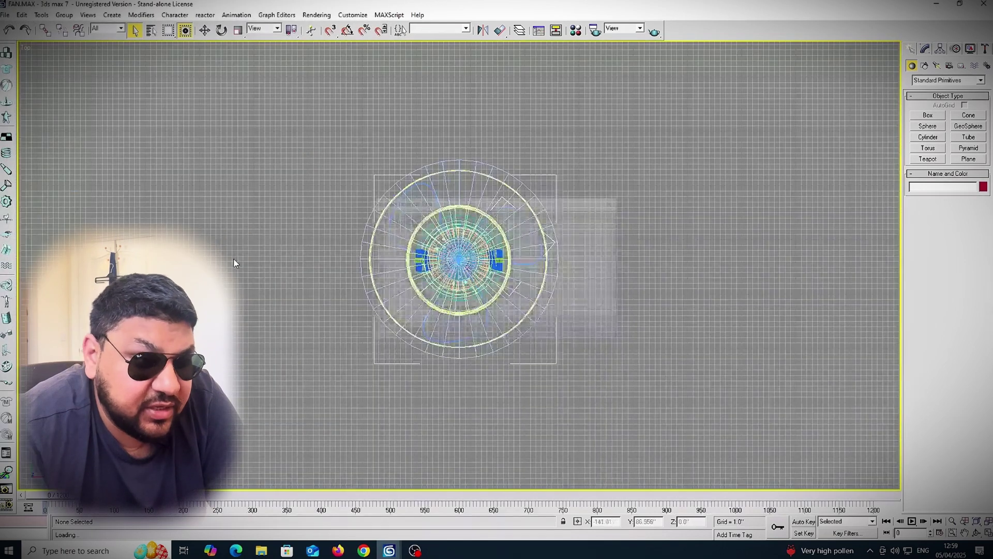
pyautogui.click(420, 332)
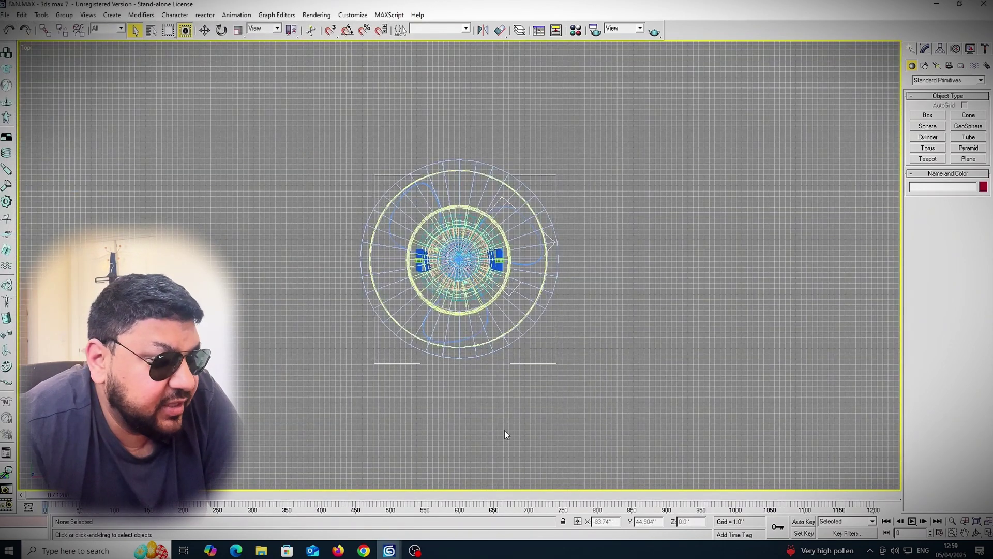
pyautogui.moveTo(74, 495); pyautogui.dragTo(350, 495)
pyautogui.click(135, 30)
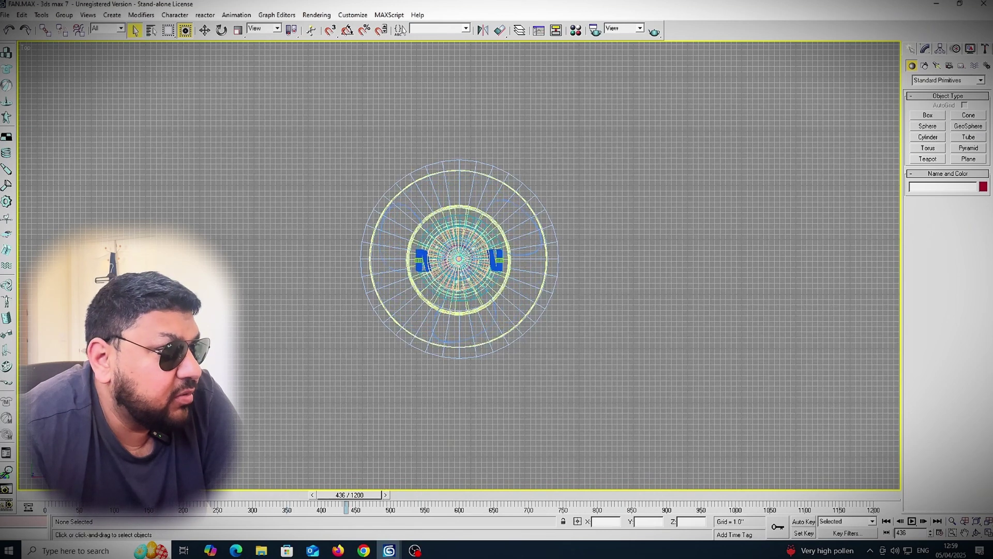
# Discard the FAN scene's changes and try again to open march 2011-- from the 10 sec.march-2011 folder.
pyautogui.click(5, 14)
pyautogui.click(16, 49)
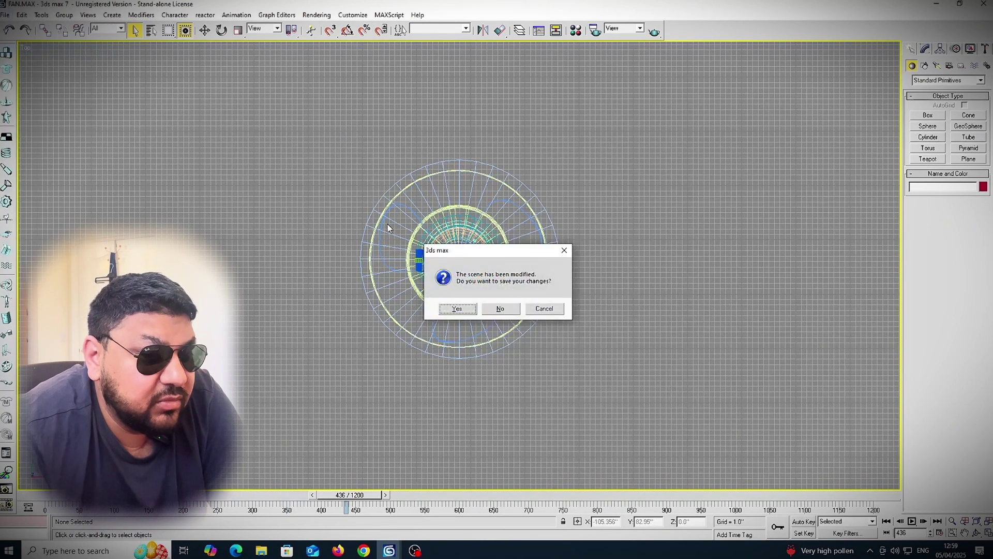
pyautogui.click(500, 308)
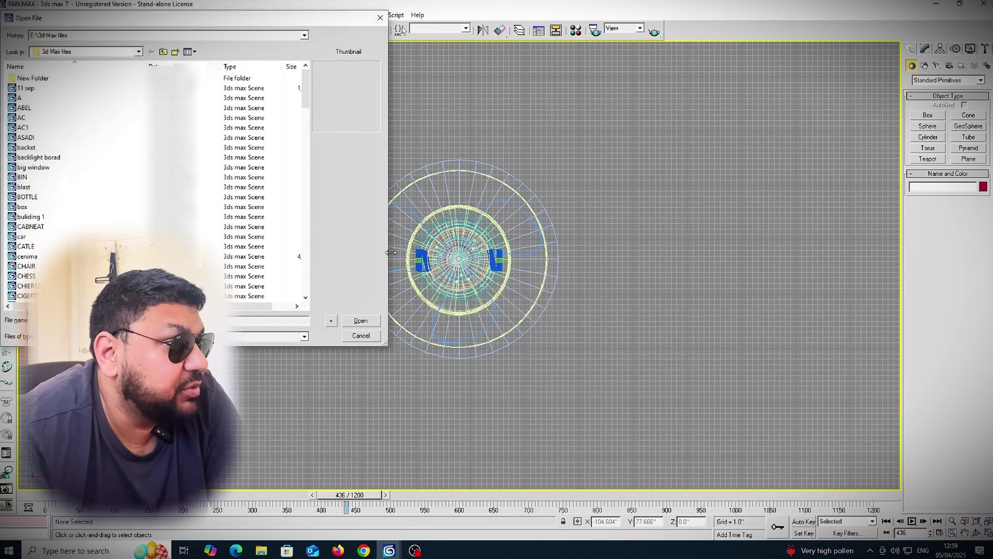
pyautogui.click(138, 52)
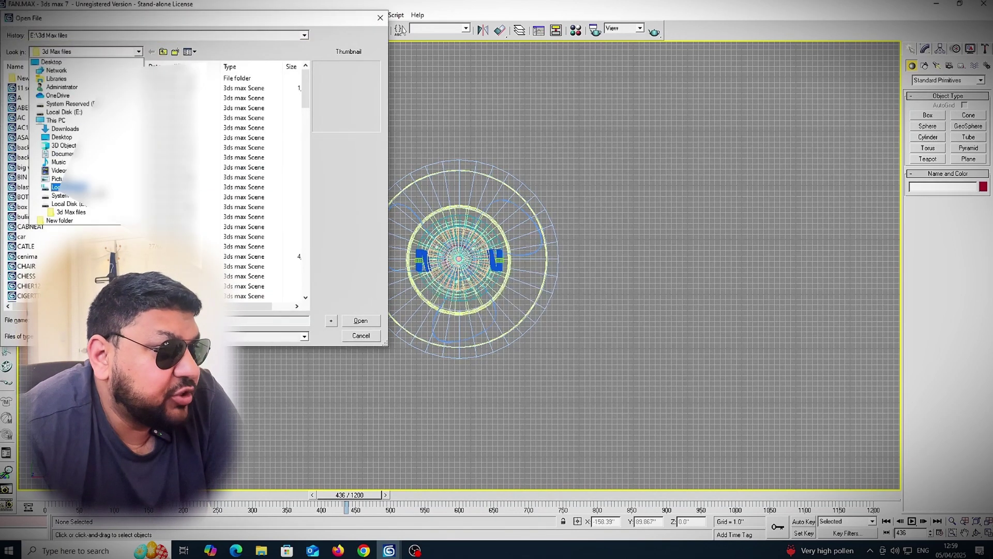
pyautogui.click(64, 204)
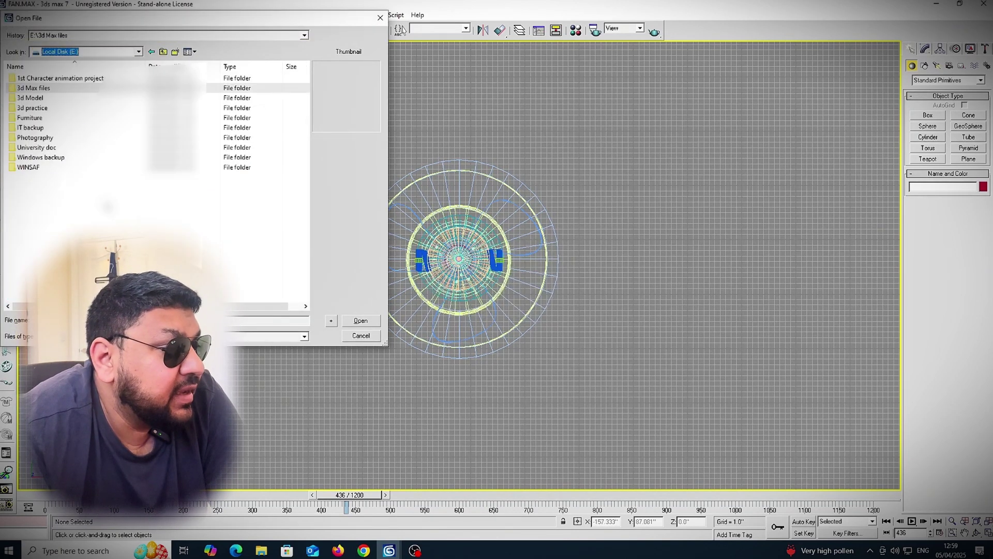
pyautogui.doubleClick(50, 107)
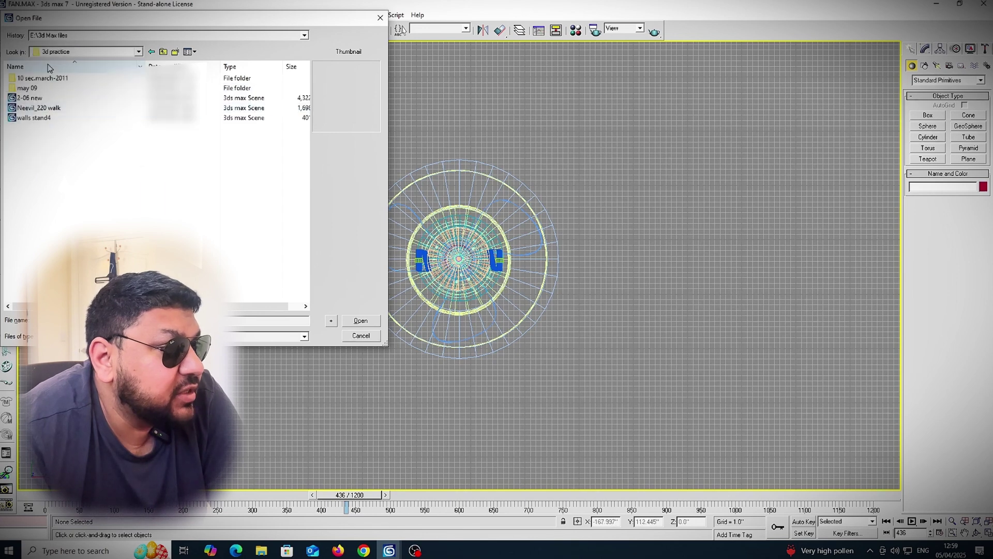
pyautogui.doubleClick(56, 80)
pyautogui.click(35, 108)
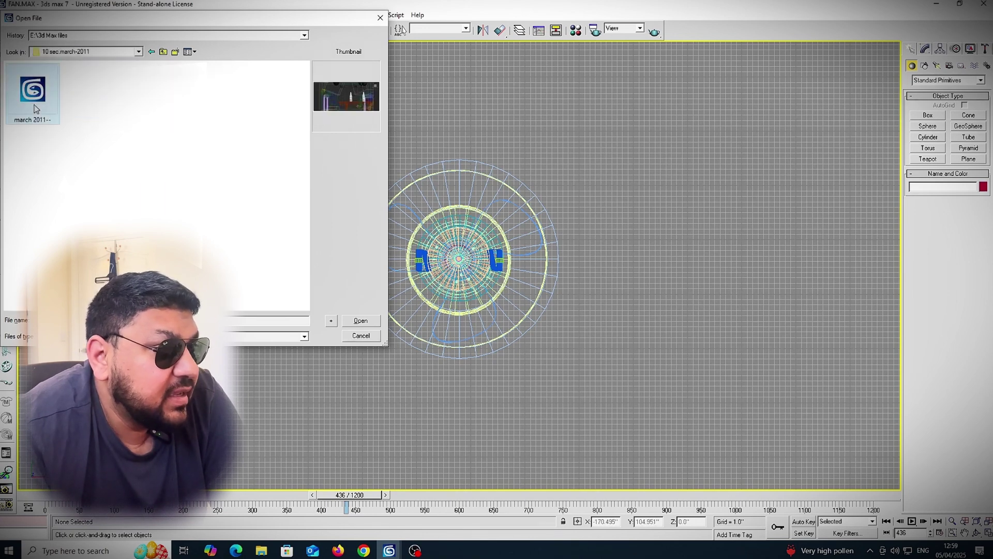
pyautogui.click(372, 321)
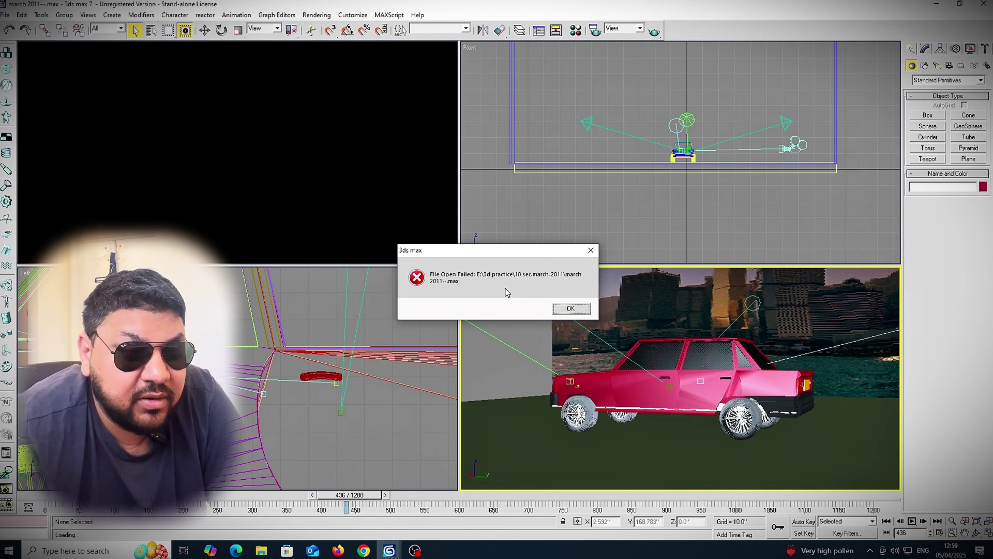
pyautogui.click(582, 312)
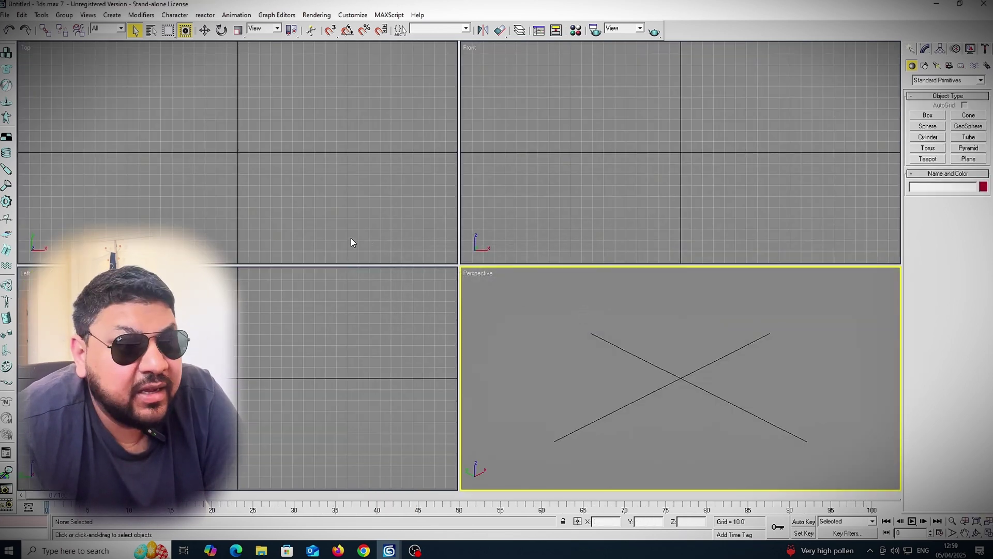